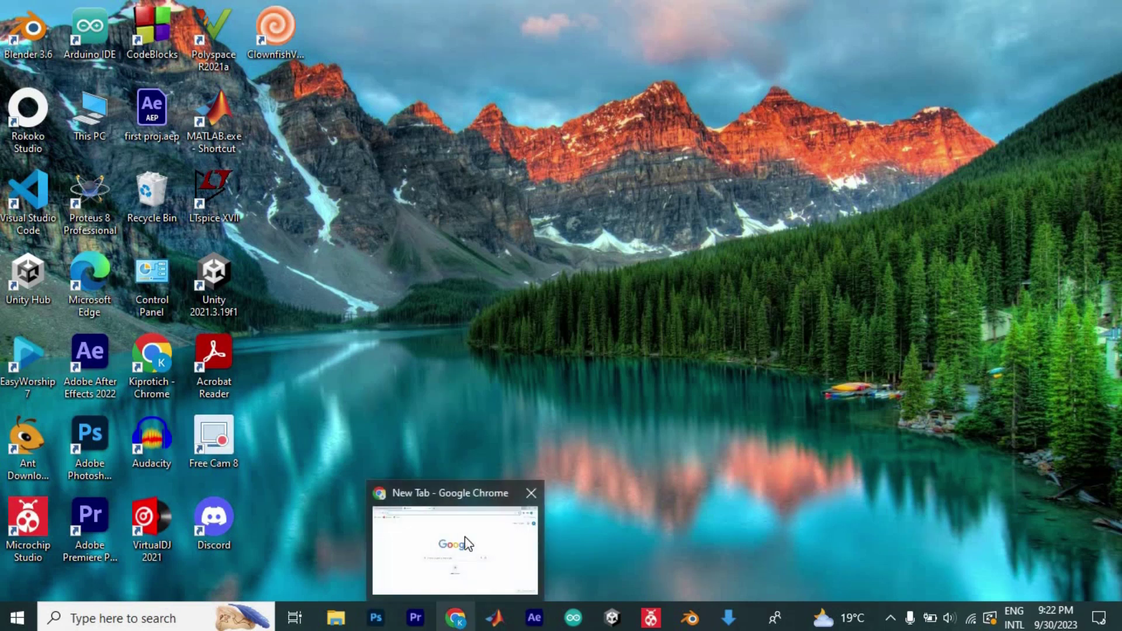
Bring up Chrome and reach the Chrome Web Store extensions page through a Google search
click(460, 534)
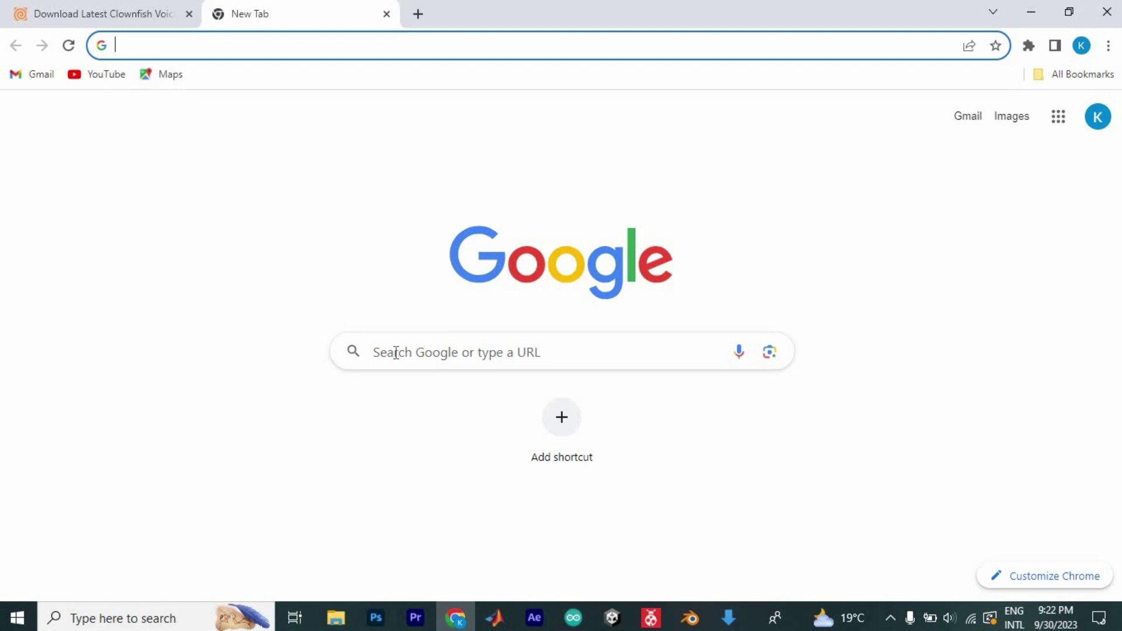
click(396, 351)
text(chrome web store)
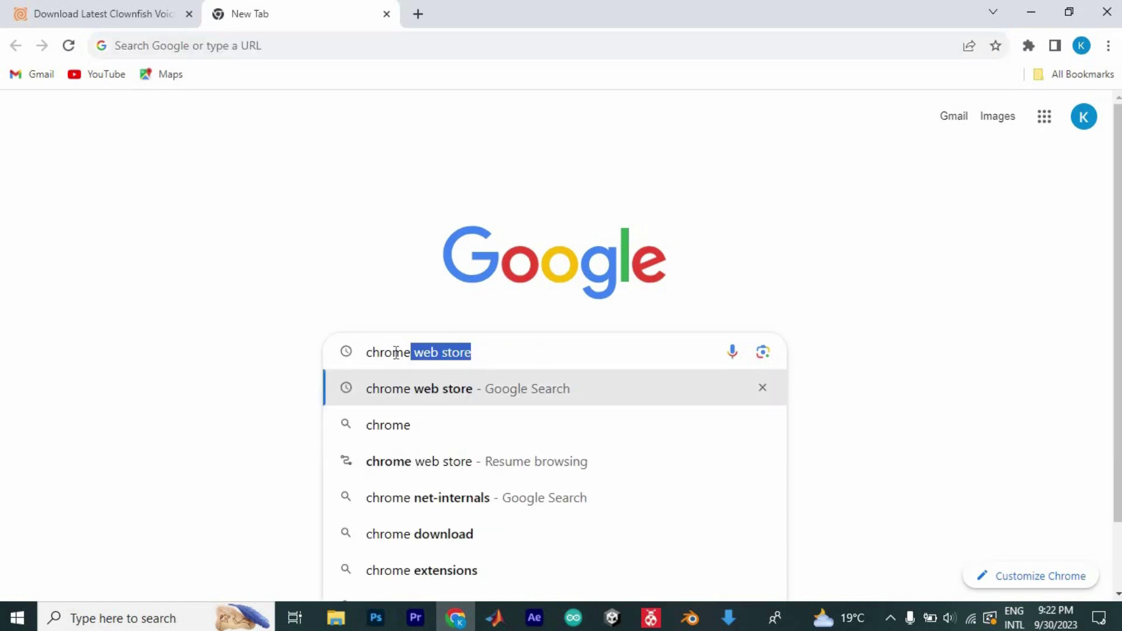
key(Return)
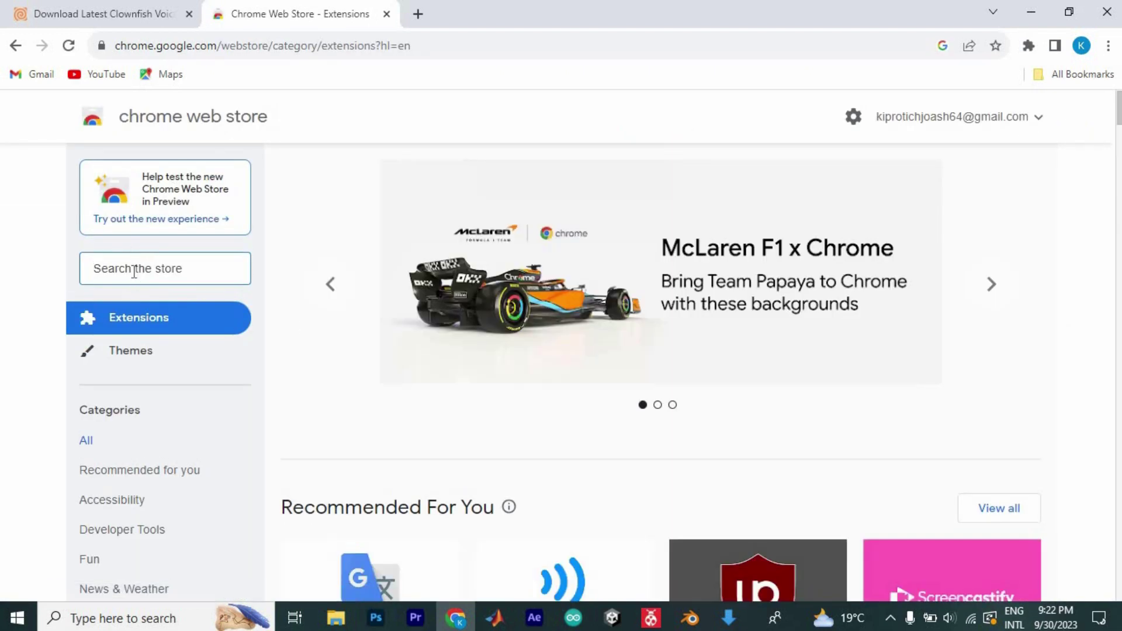
Search the Web Store for 'unsaver for instagram' and open the extension's details page
click(133, 272)
text(uns)
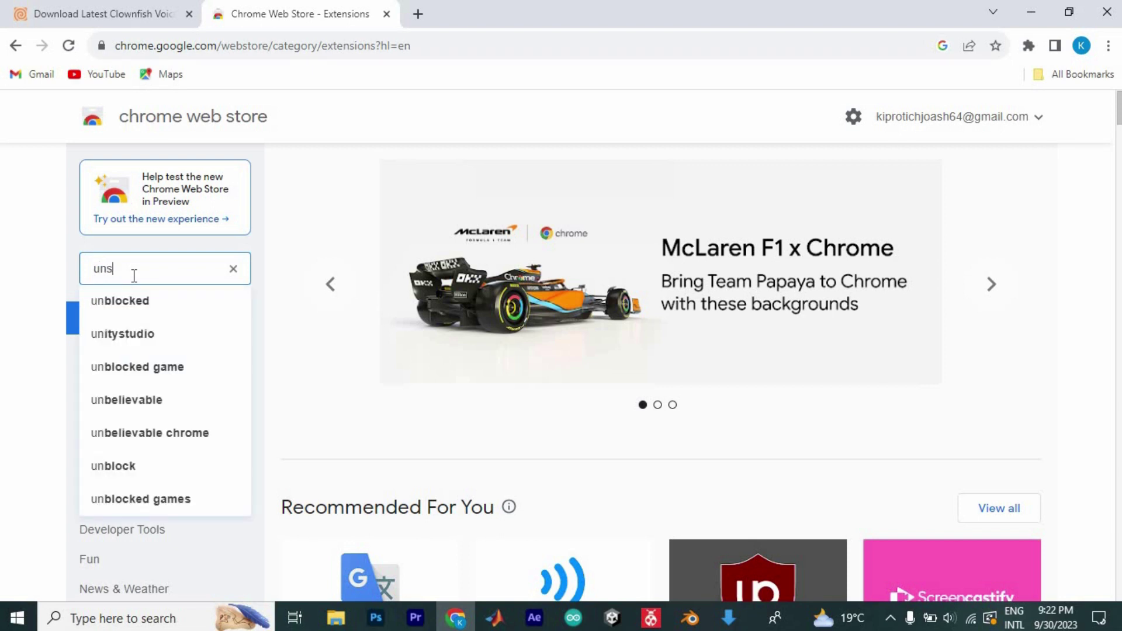
text(aver for instag)
click(123, 301)
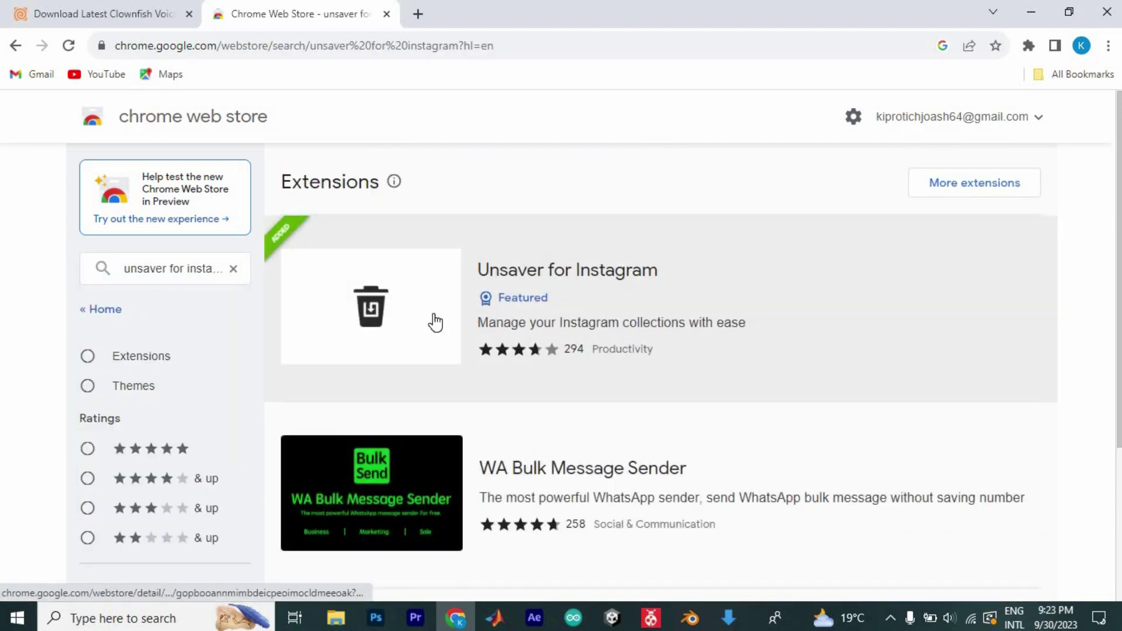
click(509, 283)
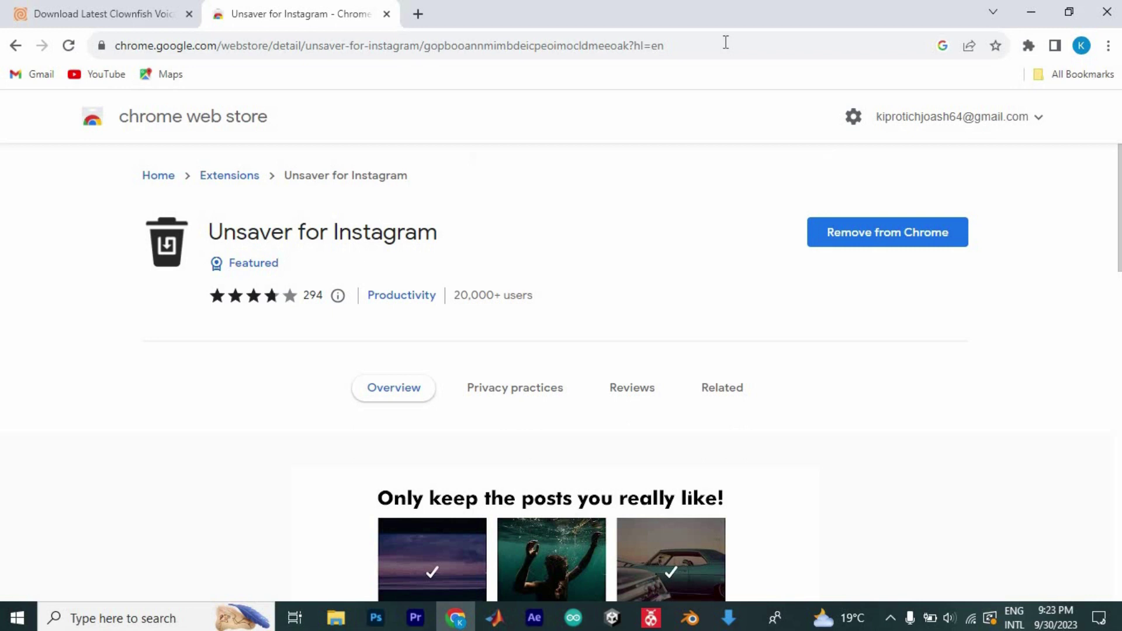
Open Instagram's home feed in a new tab via 'instagram log in', then list the extensions
click(418, 14)
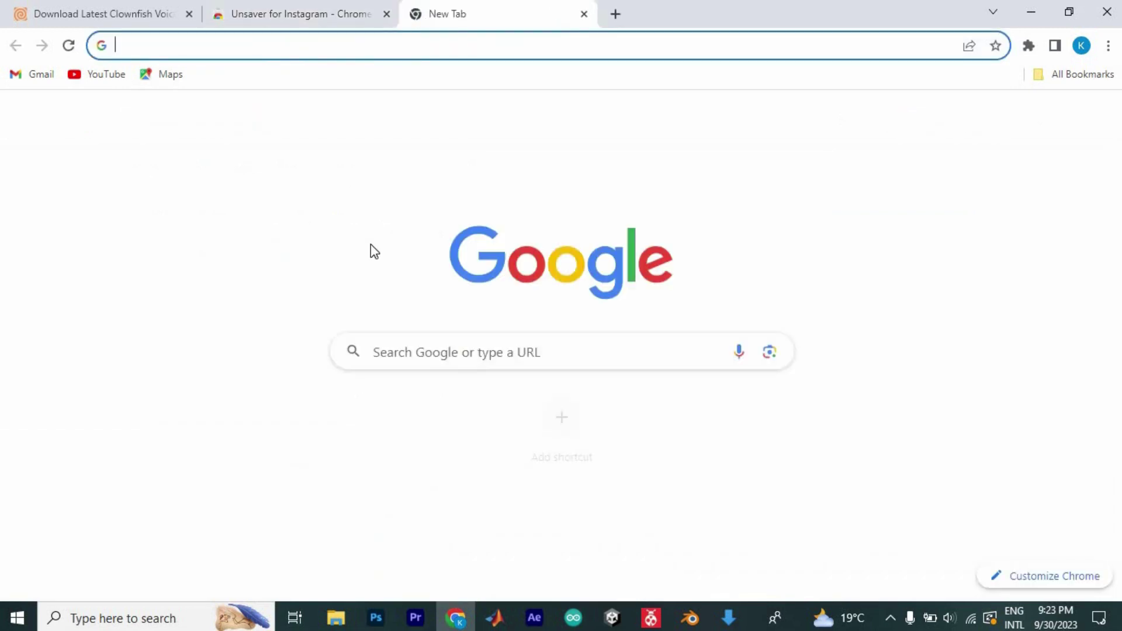
click(435, 345)
text(inst)
key(Return)
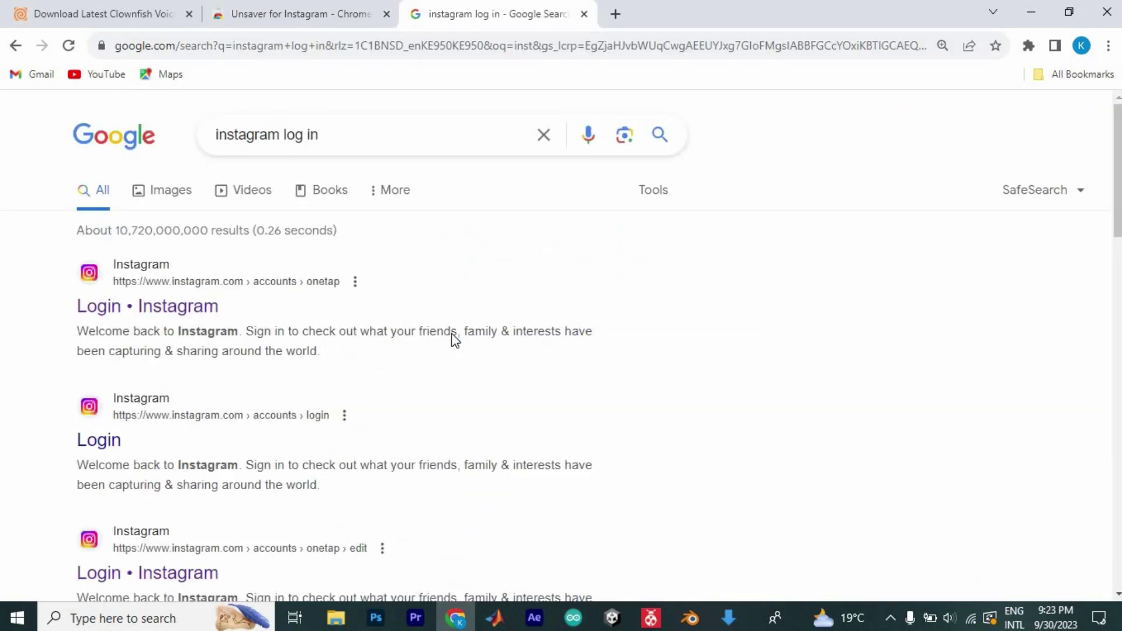
click(203, 307)
scroll(436, 376, down, 1)
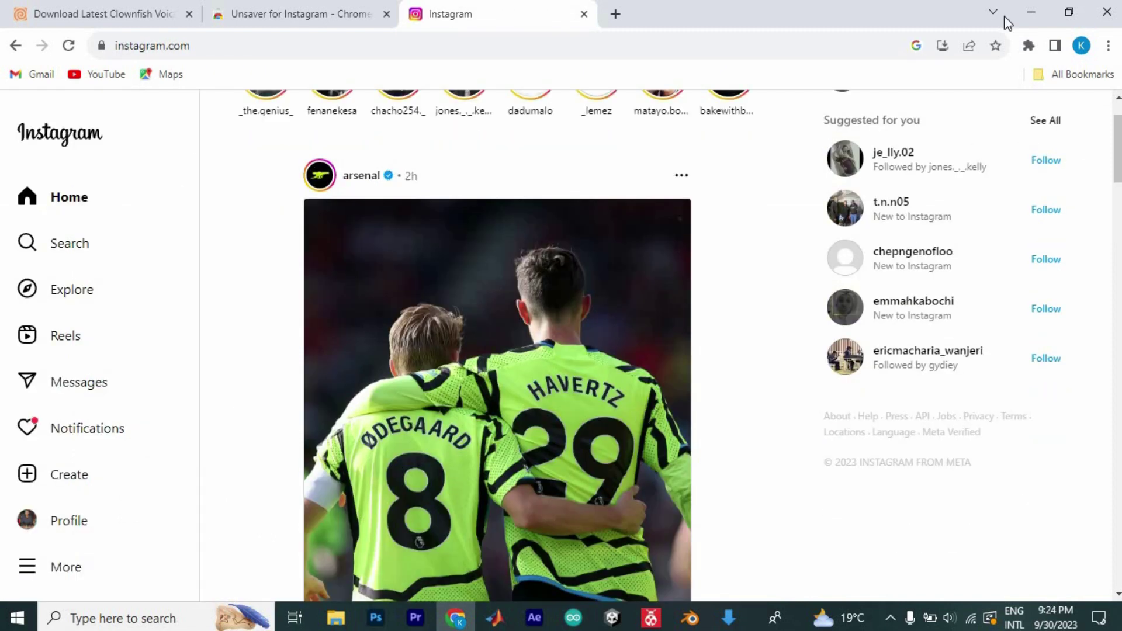
click(1028, 45)
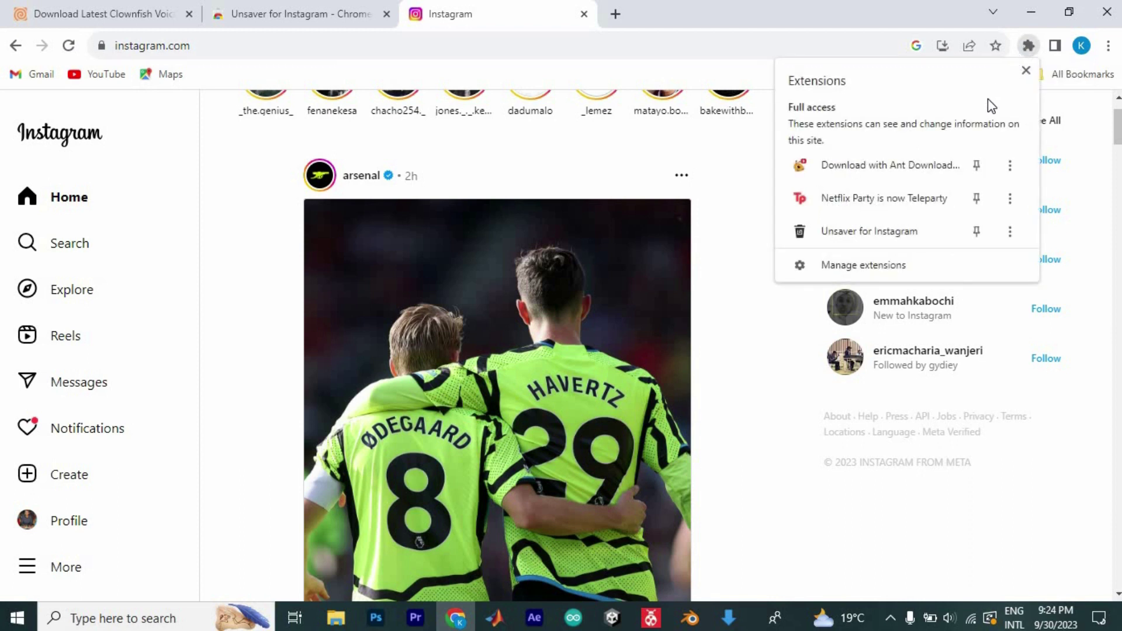
Unsave all posts in the Posts collection with Unsaver for Instagram, then minimize Chrome
click(902, 230)
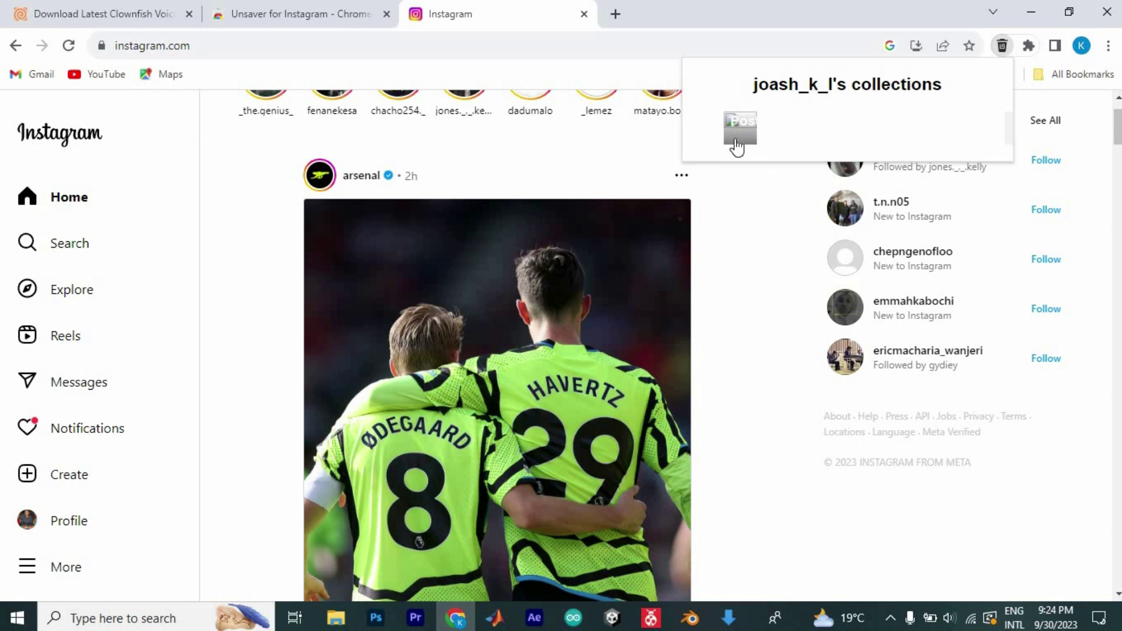
click(740, 129)
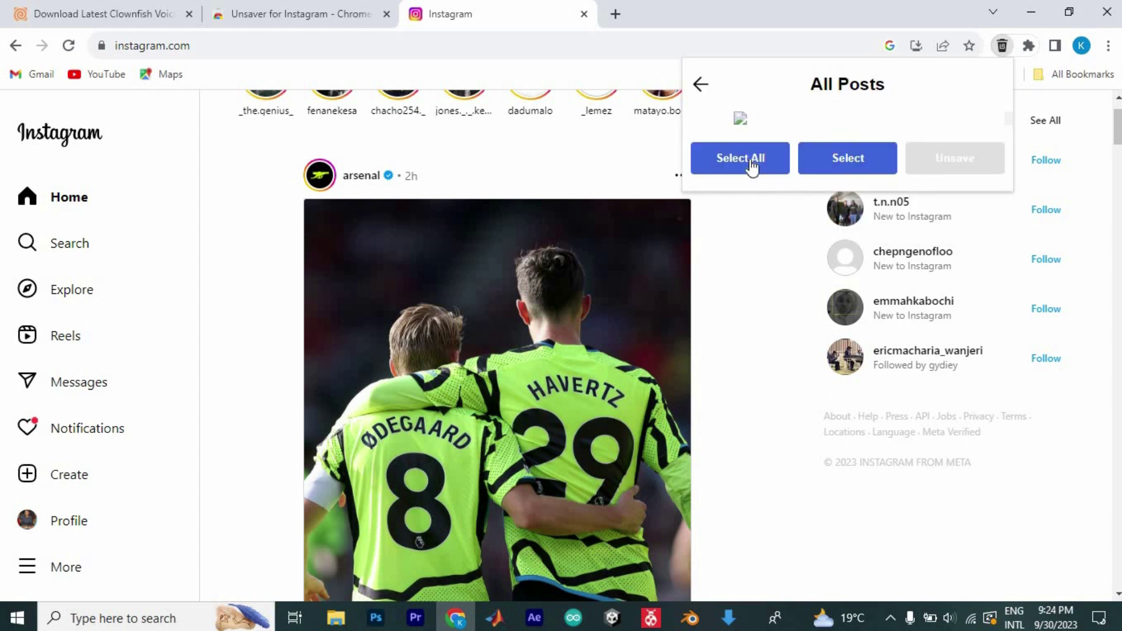
click(752, 168)
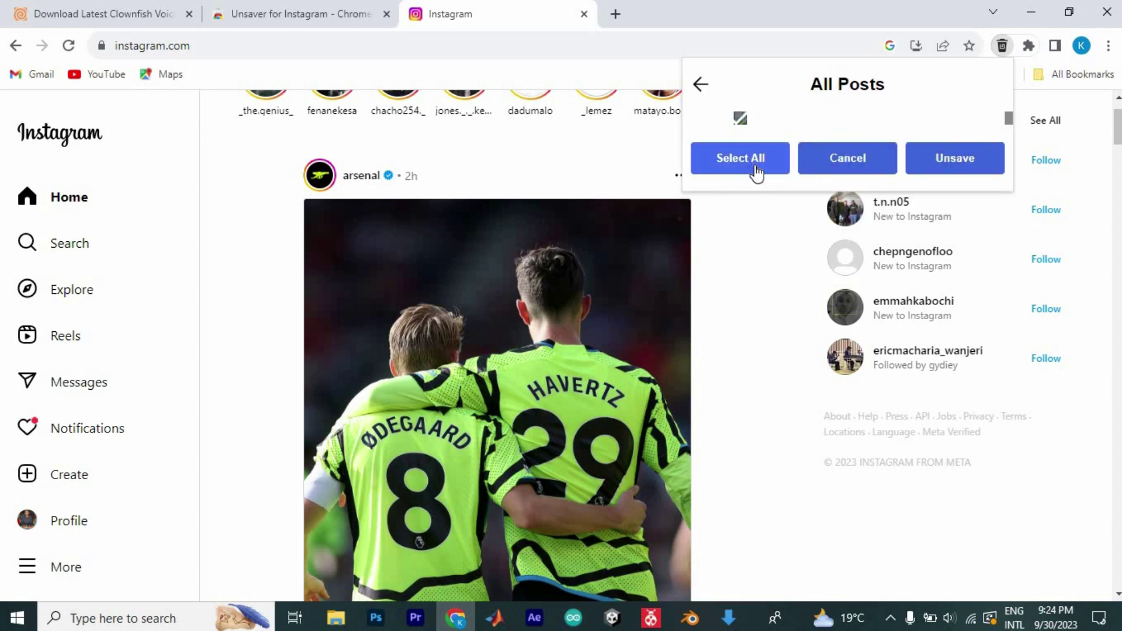
click(955, 158)
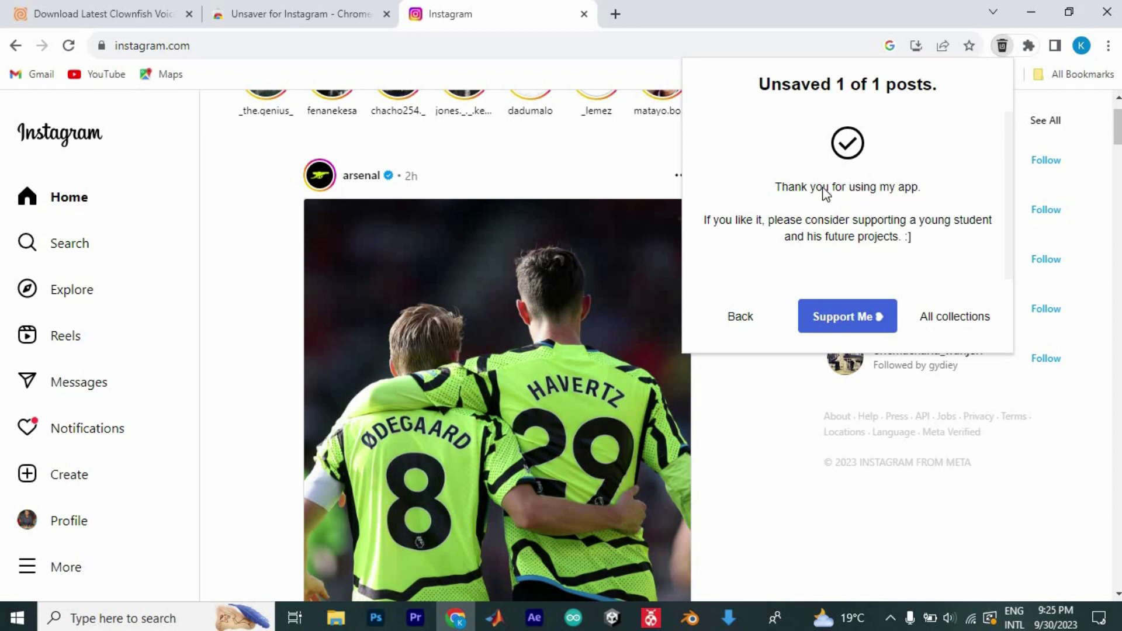
click(1033, 11)
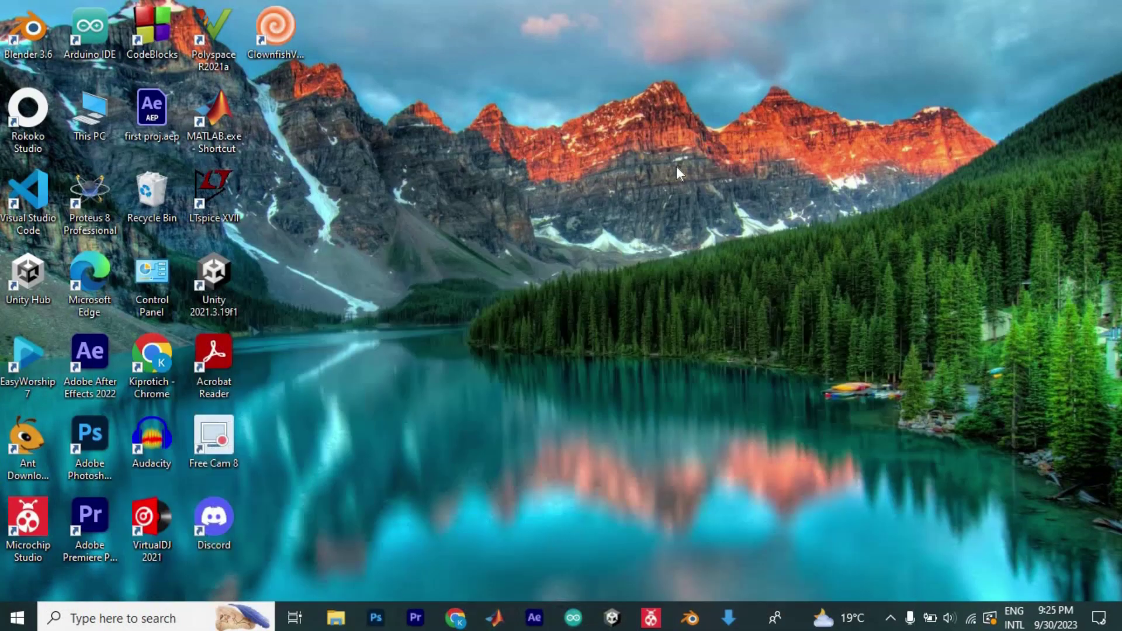